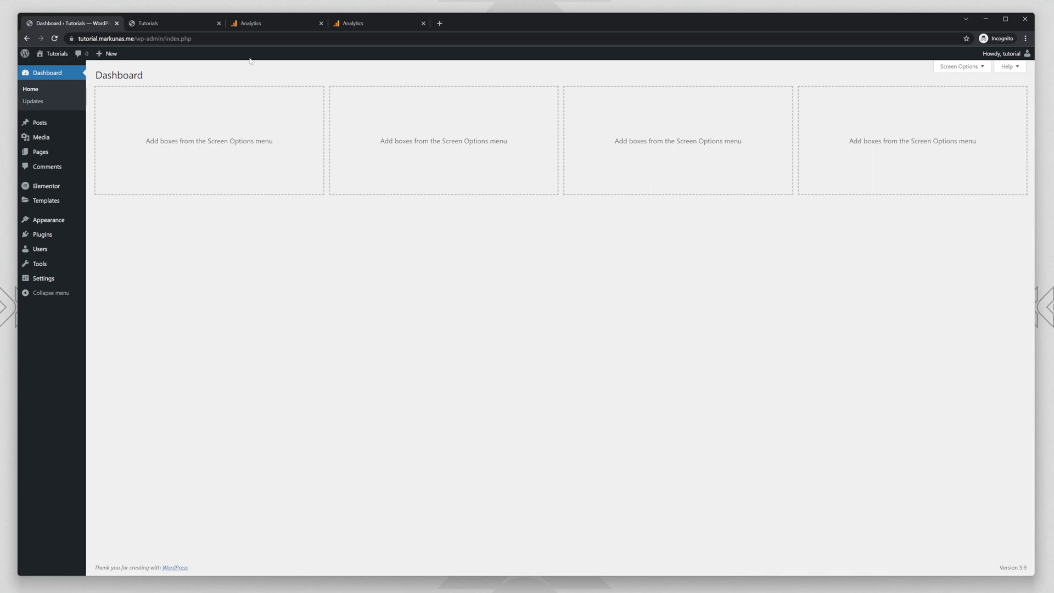
- Open the Google Analytics site through a 'google analytics' search in a new tab
left_click(270, 26)
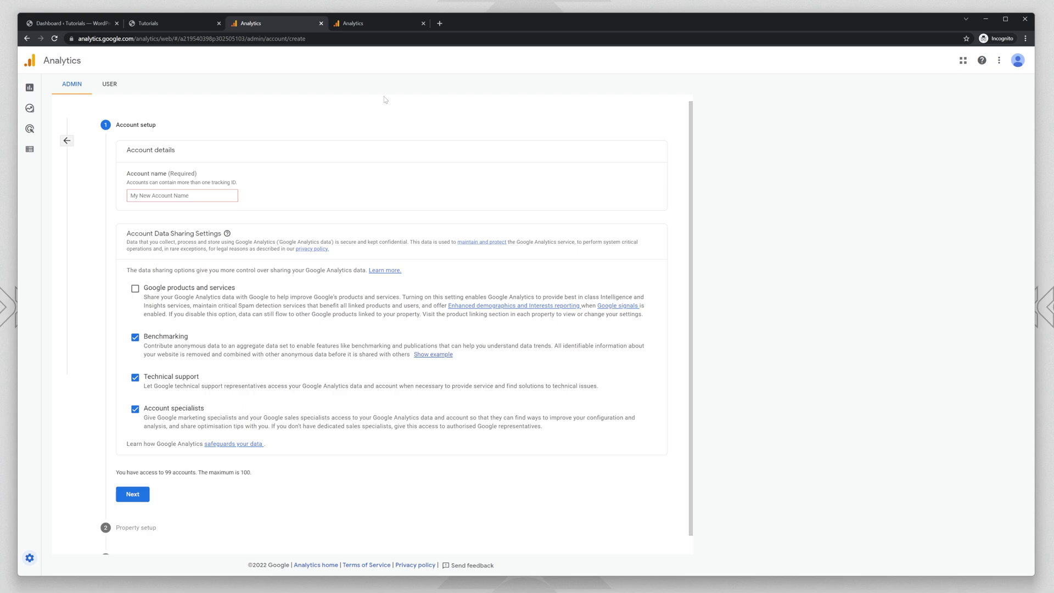
left_click(439, 25)
type("g")
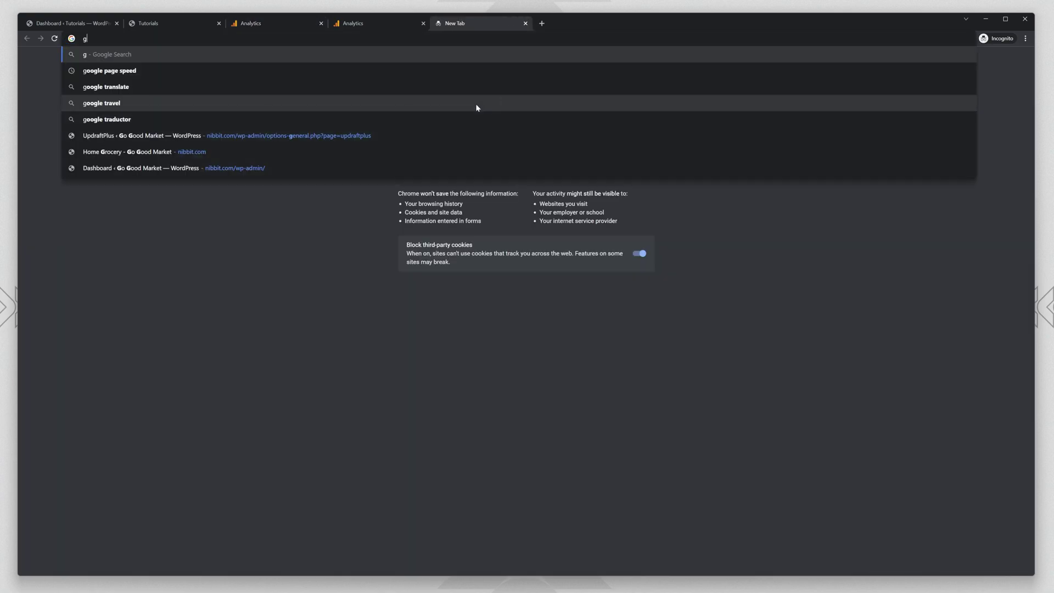
type("oogle analytics")
key("Return")
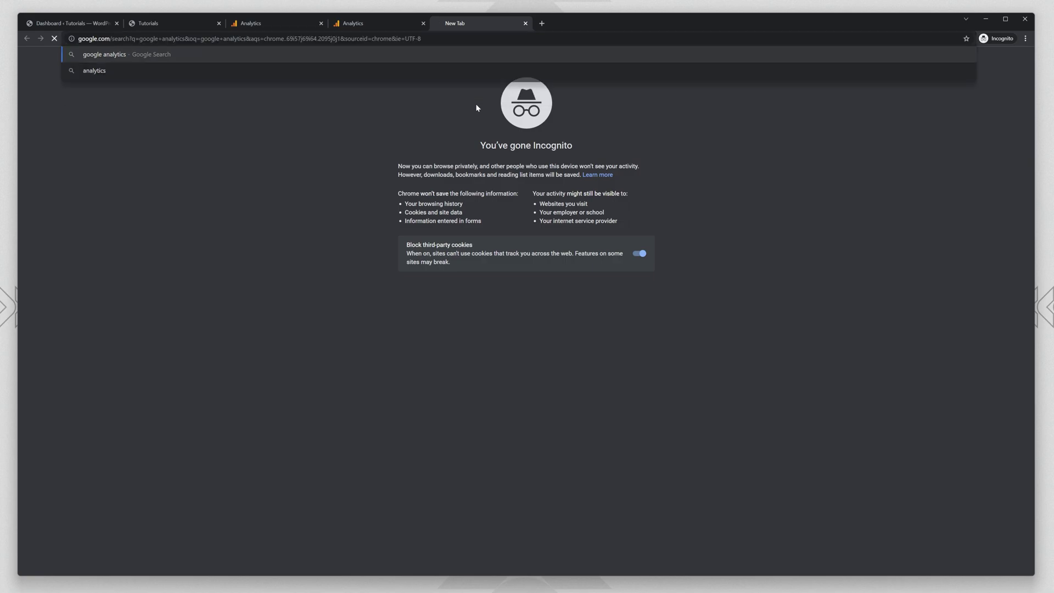
left_click(126, 143)
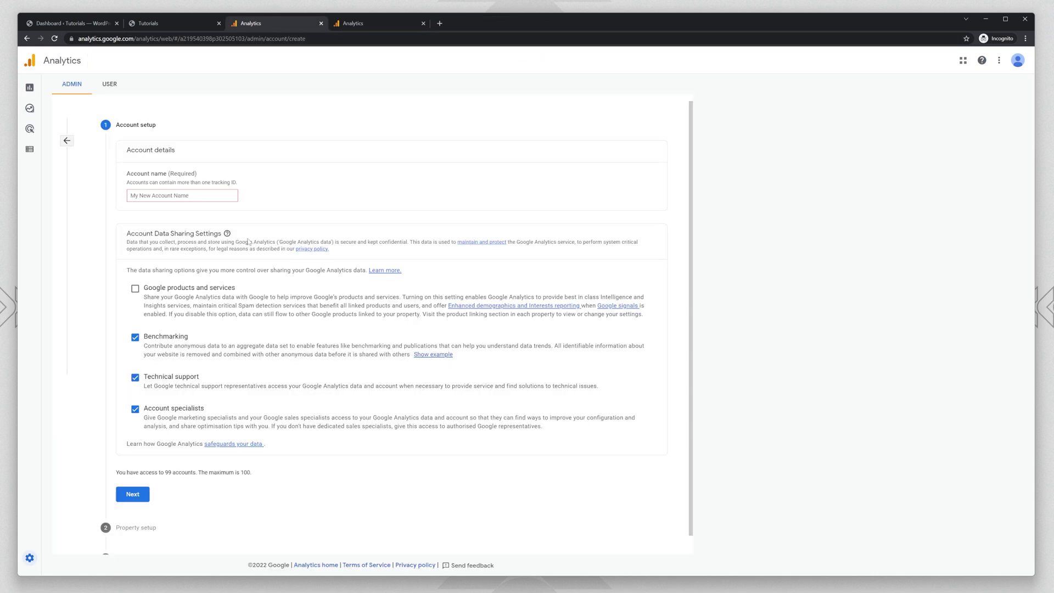
- Dismiss the Account name autofill and bring up the Tutorial Website stream's measurement ID
scroll(329, 274, "down", 1)
scroll(329, 274, "up", 1)
left_click(184, 196)
left_click(288, 197)
scroll(247, 318, "down", 1)
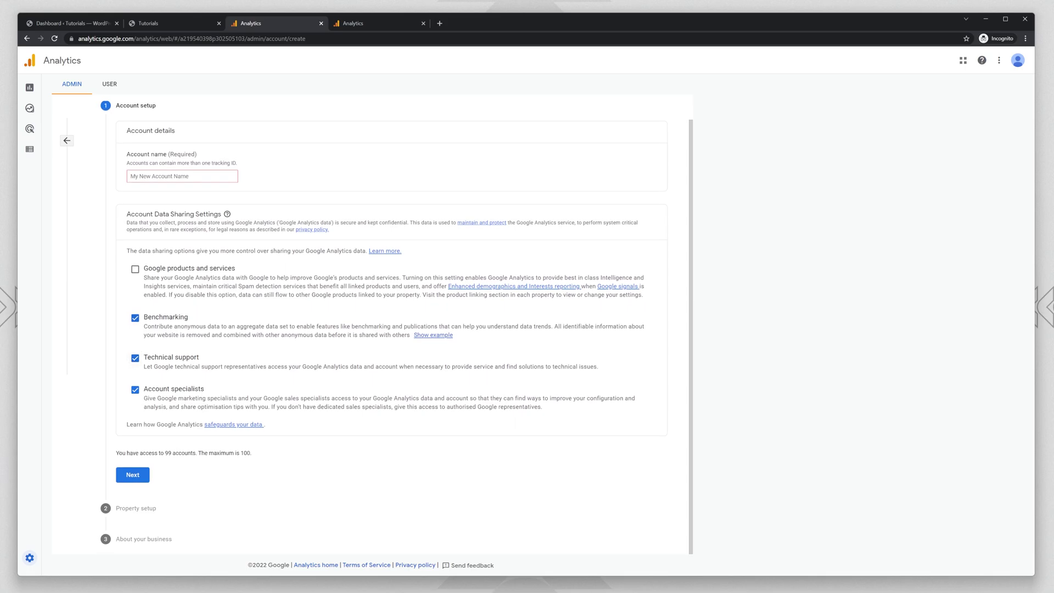
scroll(194, 348, "up", 1)
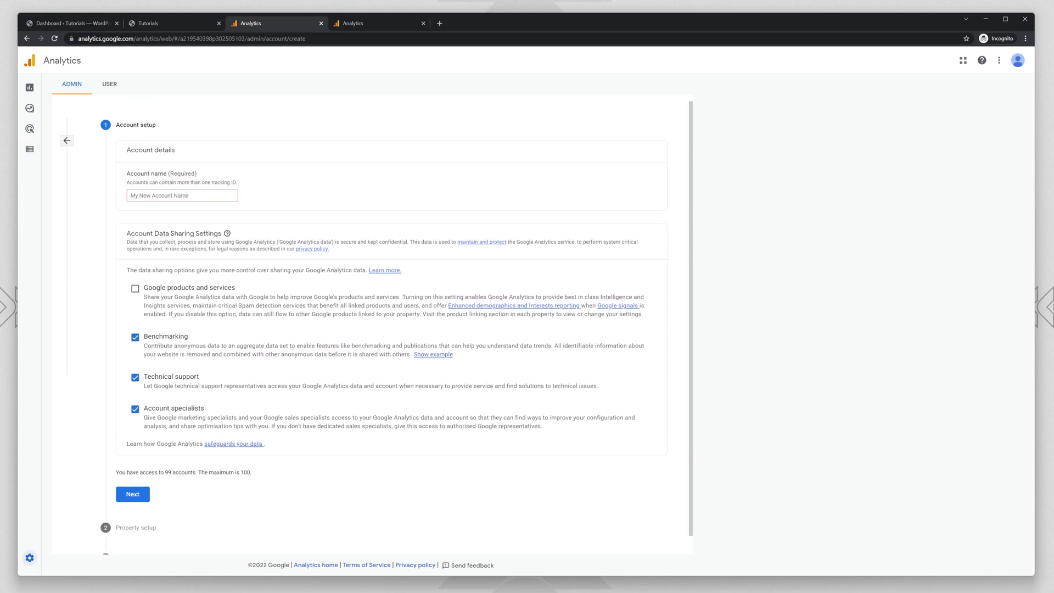
scroll(166, 211, "down", 1)
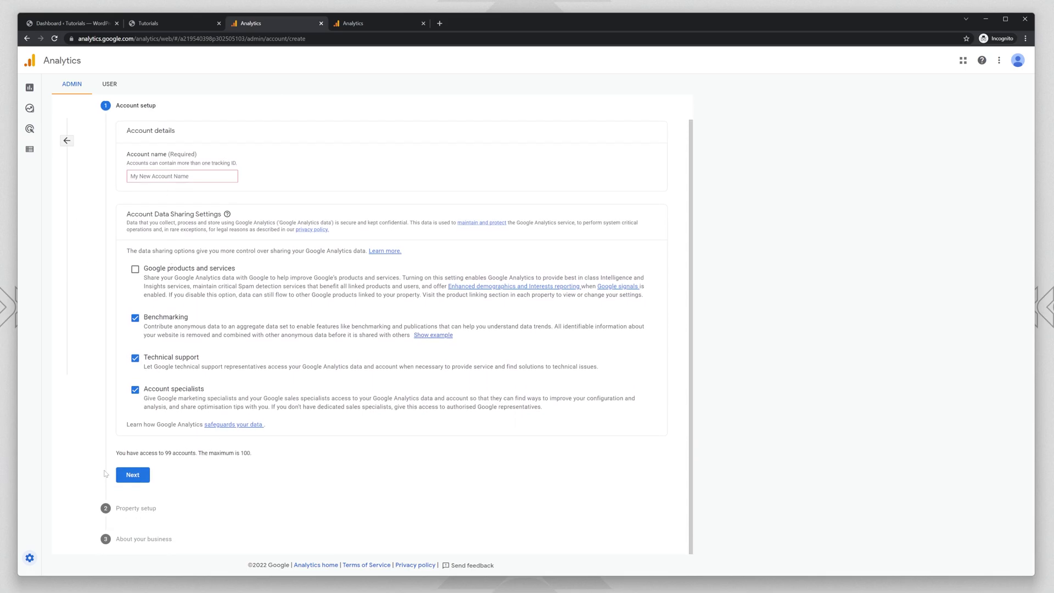
left_click(367, 23)
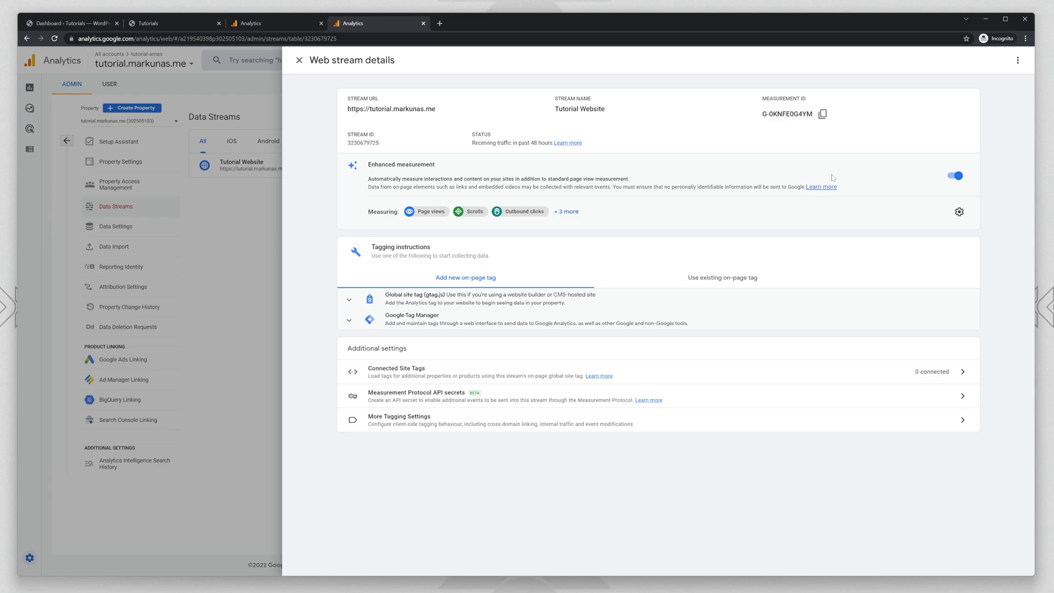
- Search the WordPress plugin directory for 'flying analytics'
left_click(88, 23)
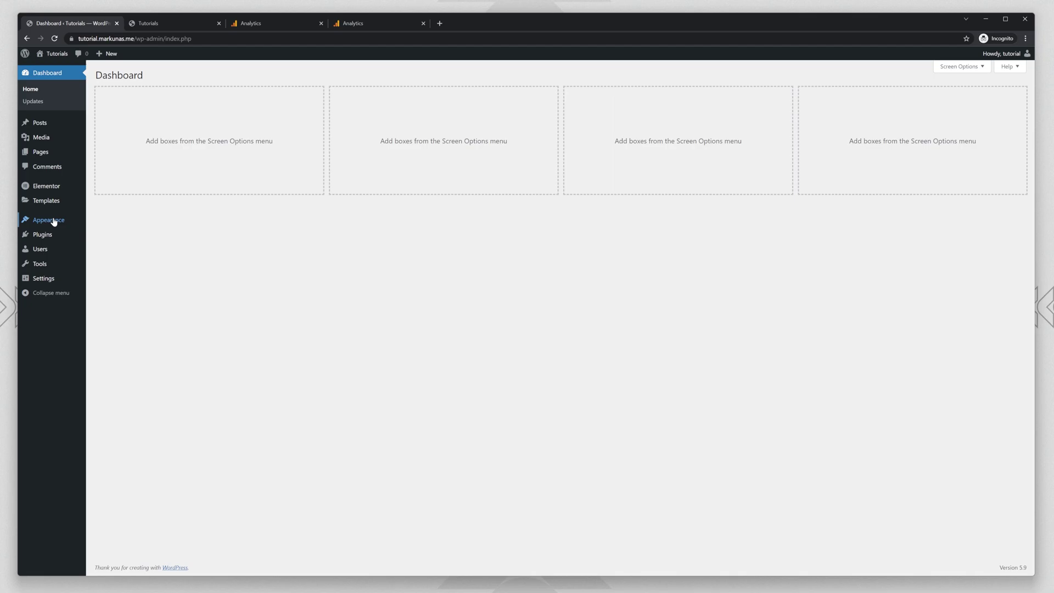
left_click(103, 236)
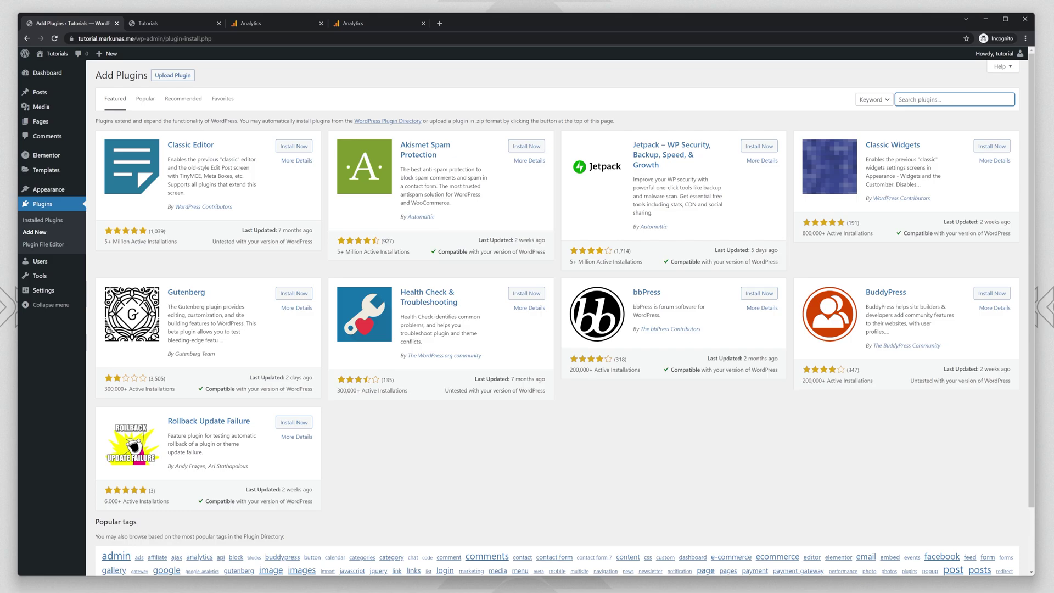
type("flying analyt")
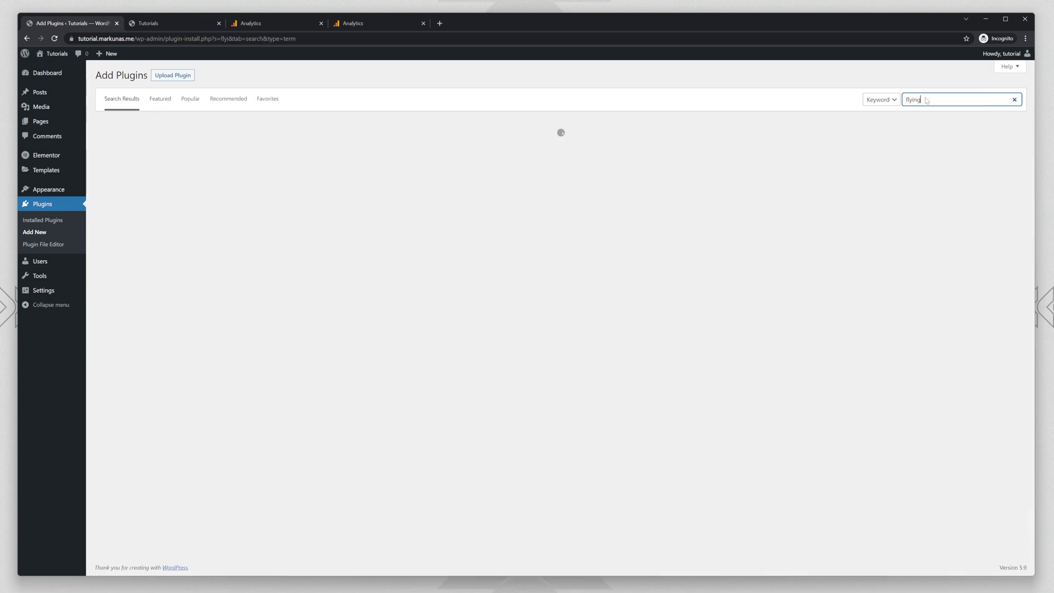
type("ics")
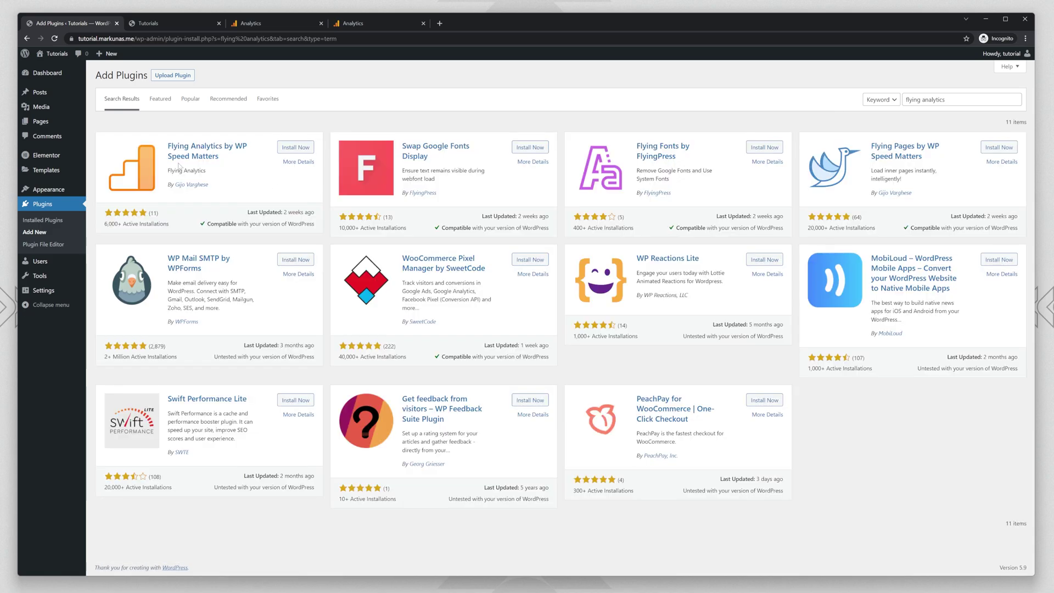
- Install and activate Flying Analytics, then open its settings page
left_click(285, 147)
left_click(289, 154)
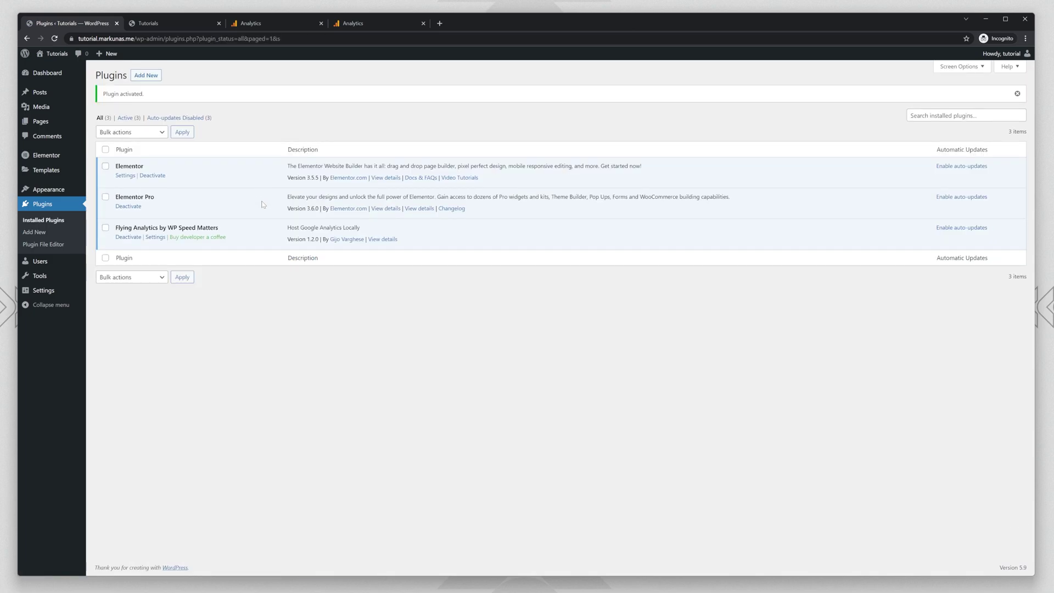
mouse_move(49, 291)
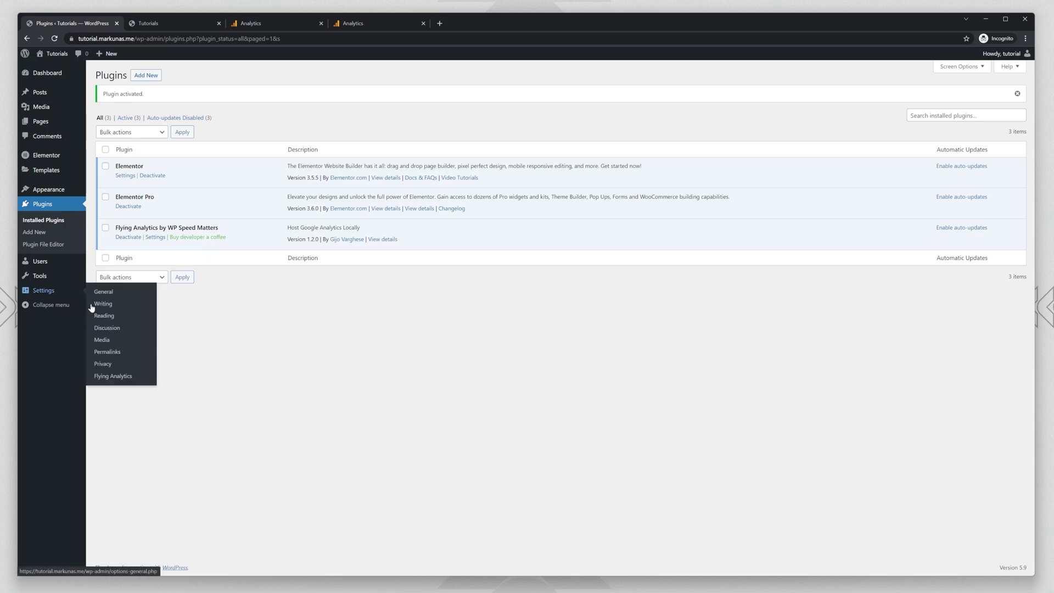
left_click(117, 379)
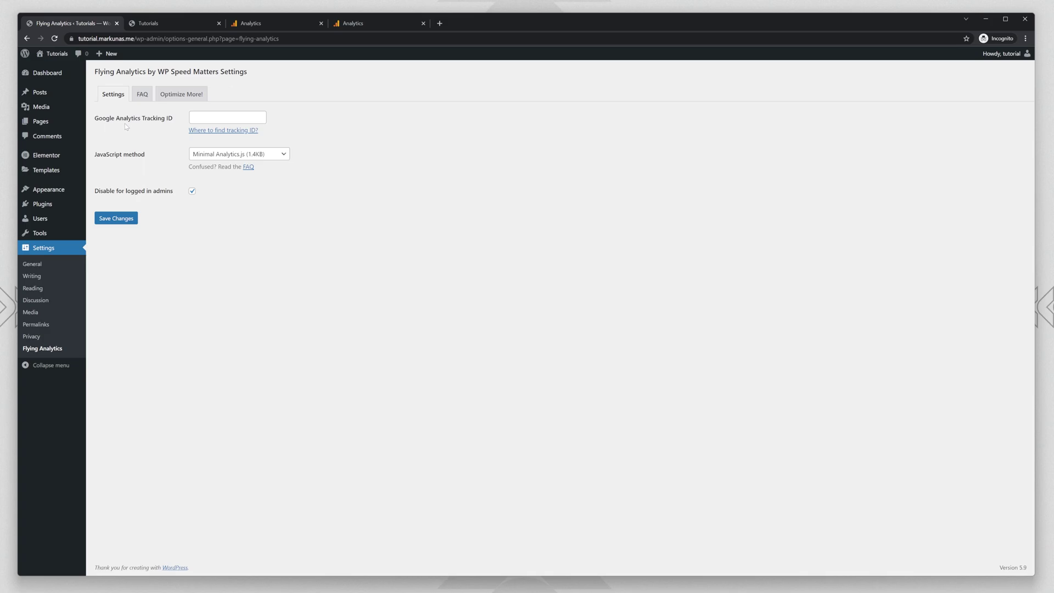
left_click_drag(156, 119, 173, 119)
- Copy the Tutorial Website measurement ID and expand the Global site tag (gtag.js) code
left_click(371, 24)
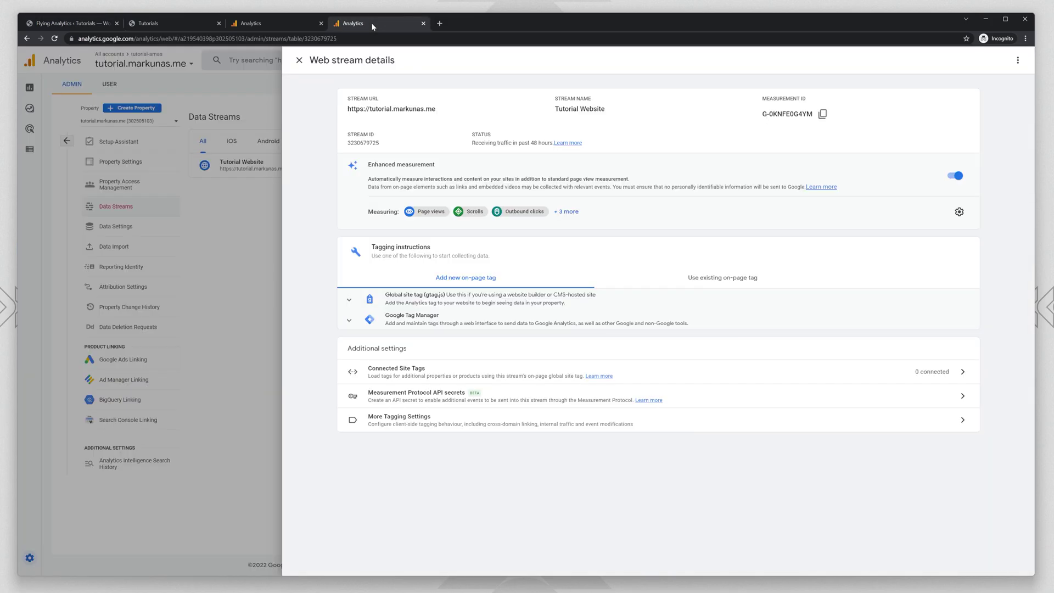
left_click(823, 115)
left_click(481, 303)
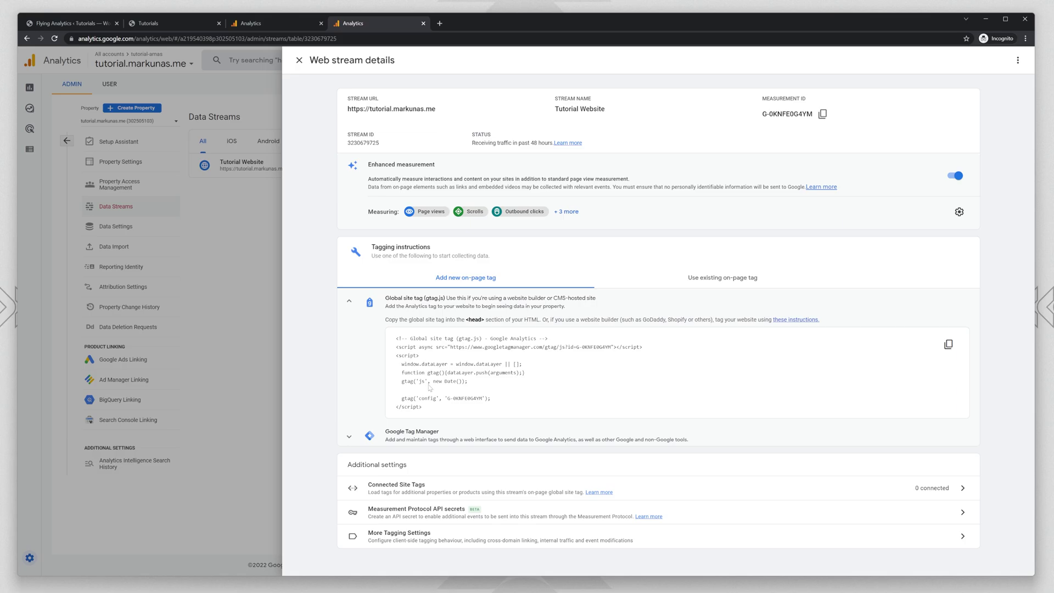
left_click_drag(394, 338, 483, 399)
left_click(455, 407)
left_click(824, 117)
- Paste the measurement ID into Google Analytics Tracking ID and keep Minimal Analytics.js (1.4KB)
left_click(165, 23)
left_click(91, 23)
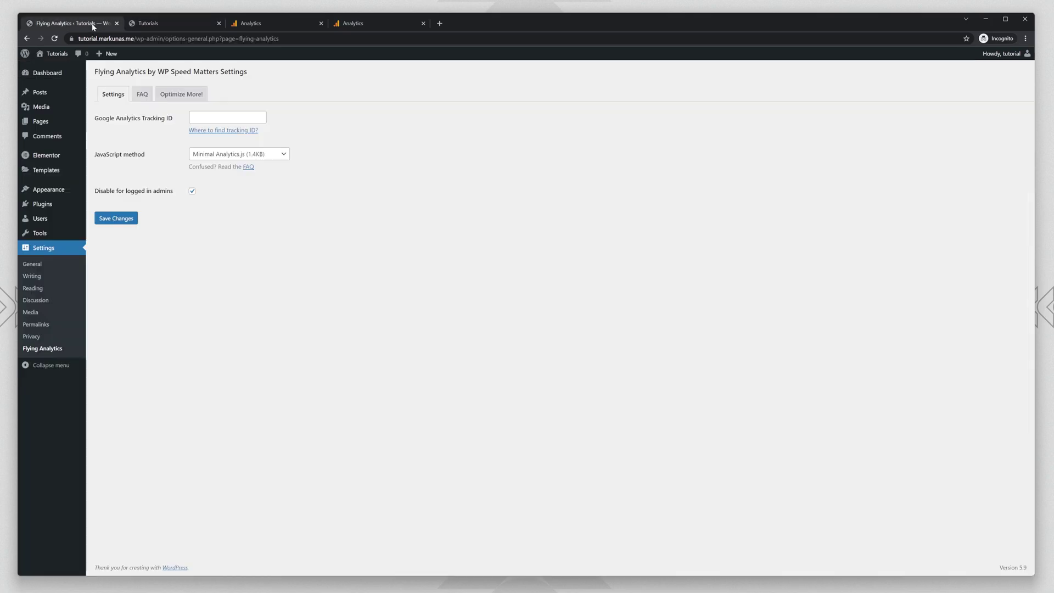
left_click(225, 117)
right_click(225, 118)
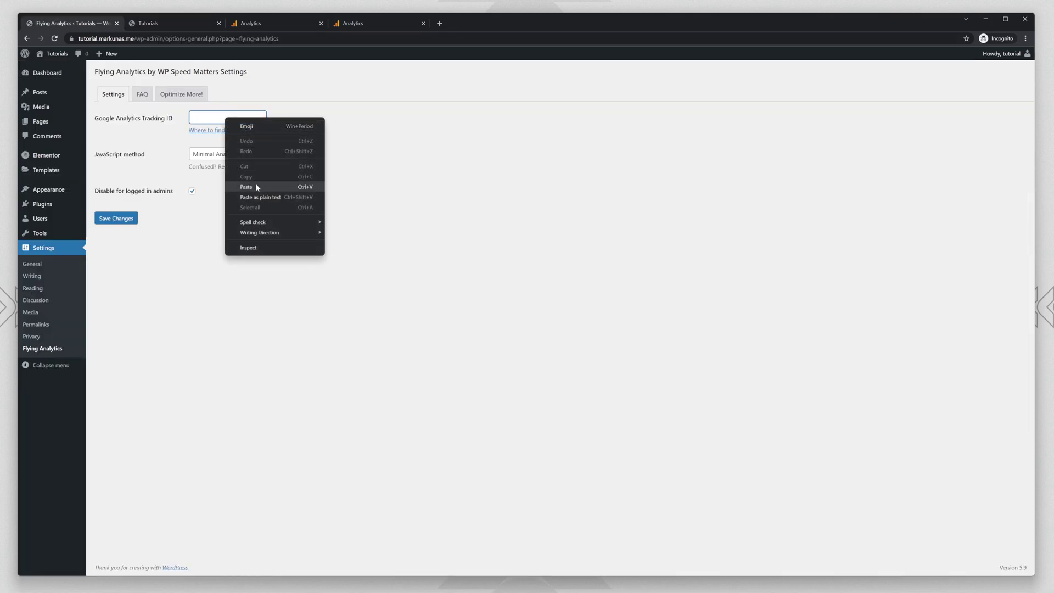
left_click(257, 187)
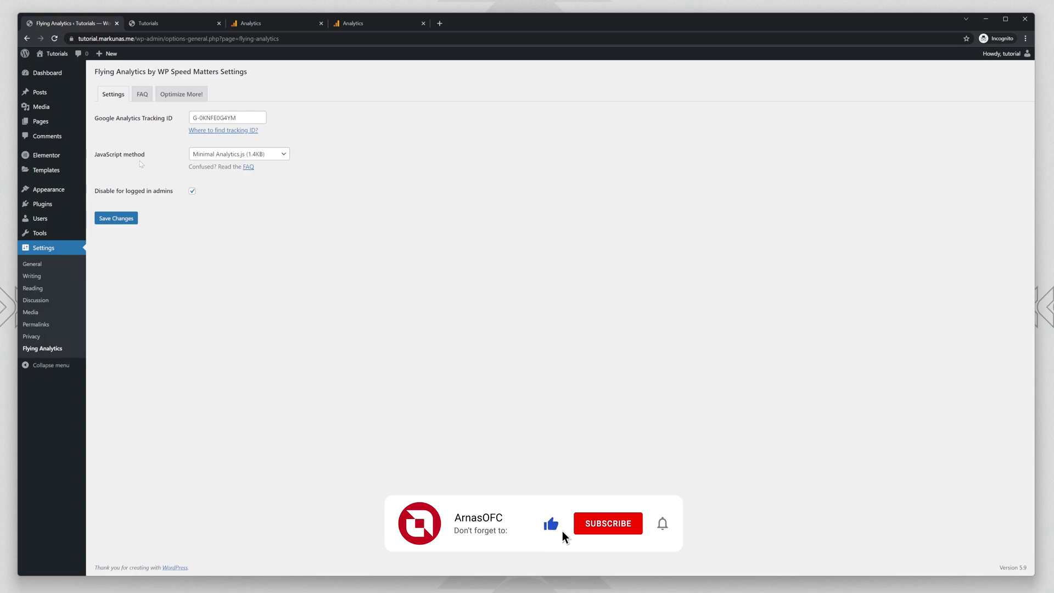
left_click(236, 155)
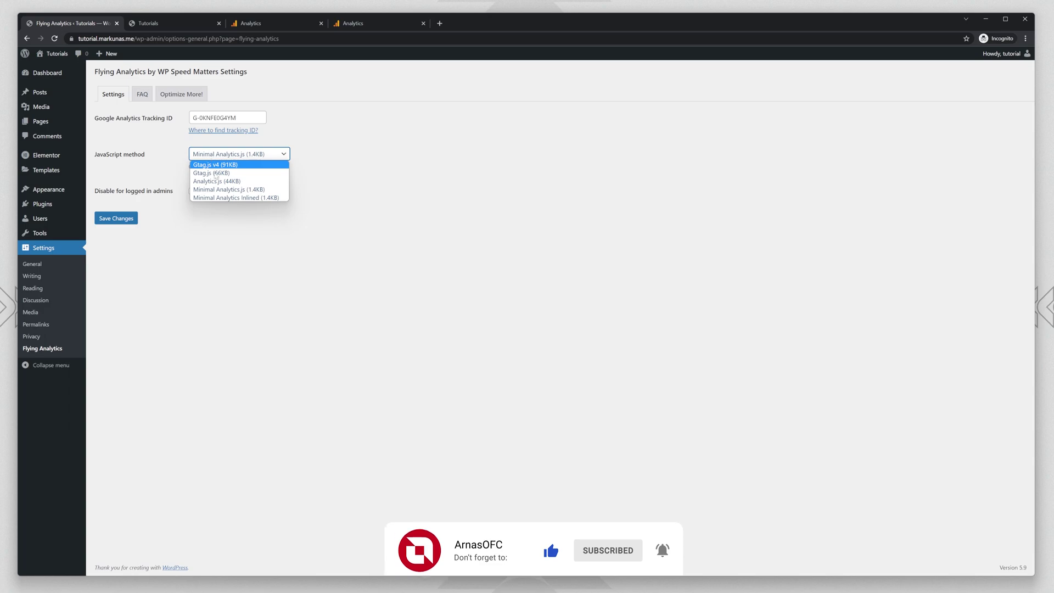
left_click(356, 160)
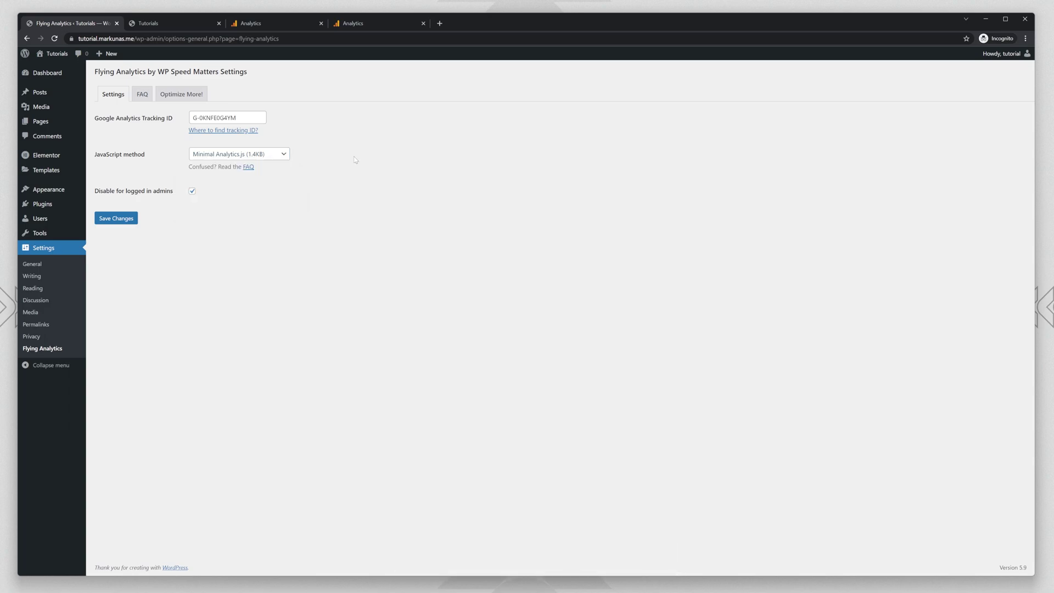
- Read the FAQ, highlighting the lines on 90% of users and Minimal Analytics' basic features
left_click(248, 167)
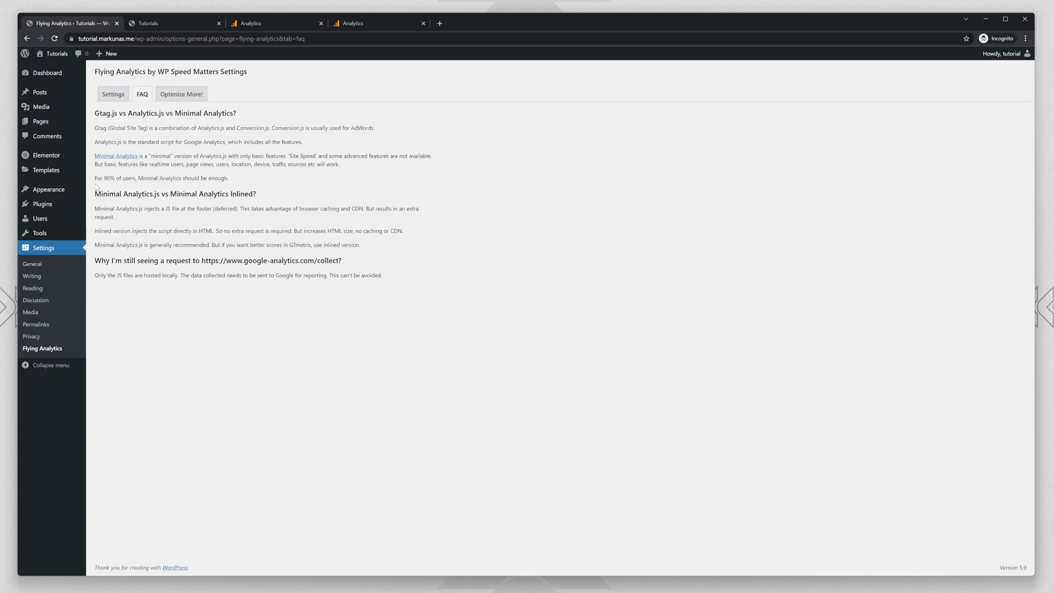
left_click_drag(101, 178, 181, 178)
left_click(127, 178)
left_click(181, 178)
double_click(221, 165)
double_click(241, 165)
double_click(261, 164)
triple_click(299, 165)
left_click(296, 180)
- Paste the GA4 measurement ID into Tracking ID on the Settings tab, leaving the method unchanged
left_click(113, 94)
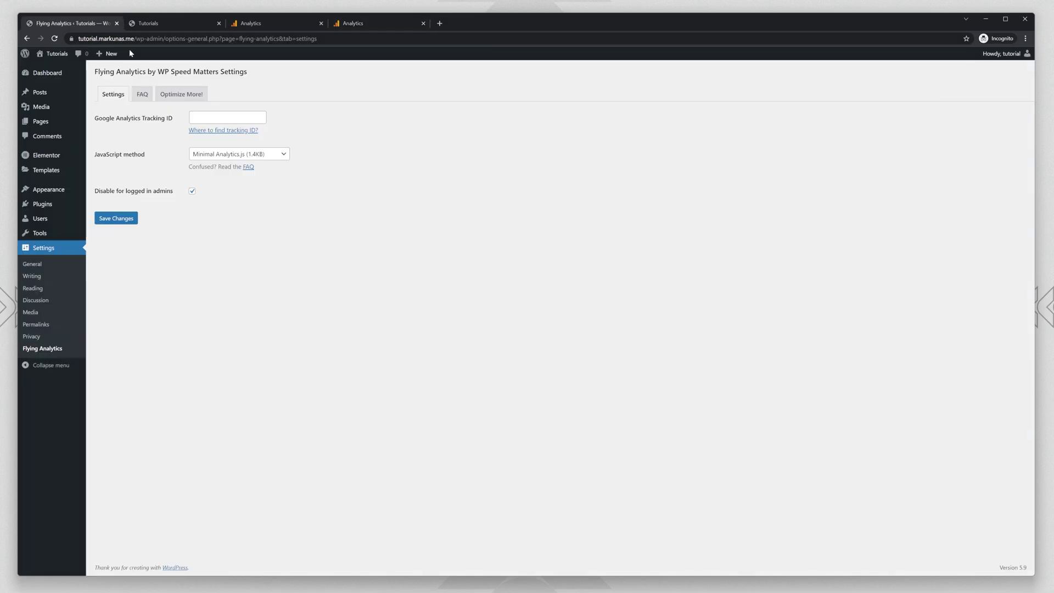
left_click(227, 117)
key("ctrl+v")
left_click(269, 156)
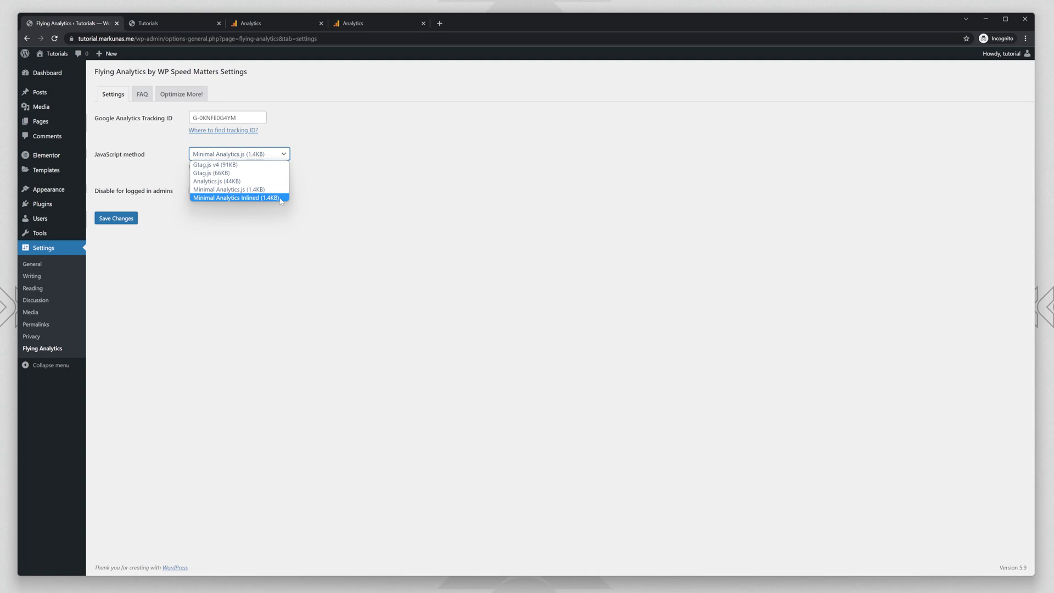
left_click(131, 217)
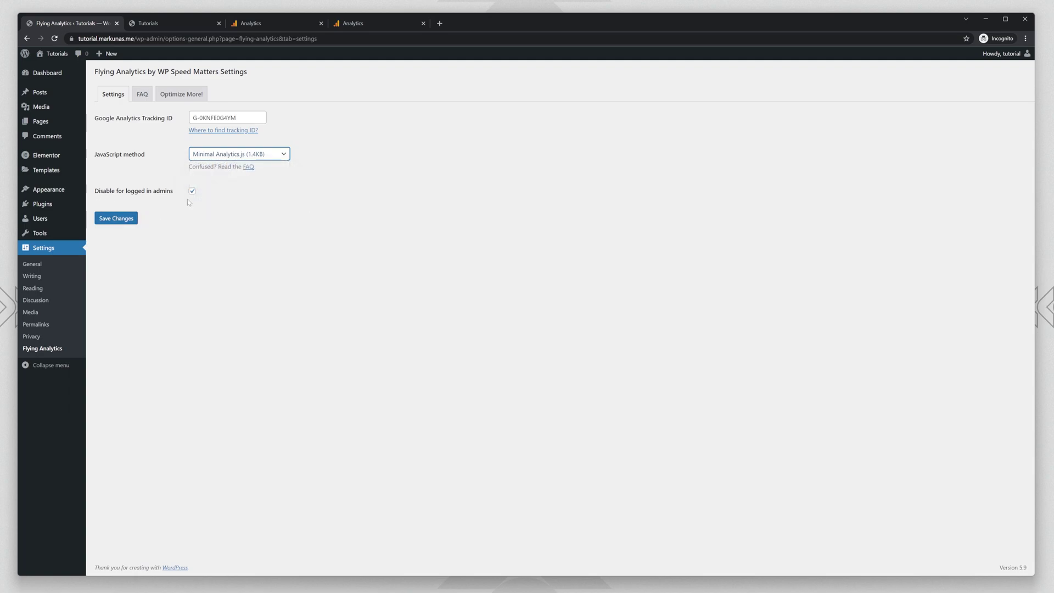
- Keep Minimal Analytics.js as the JavaScript method and save the settings
left_click(230, 155)
left_click(230, 190)
left_click(160, 23)
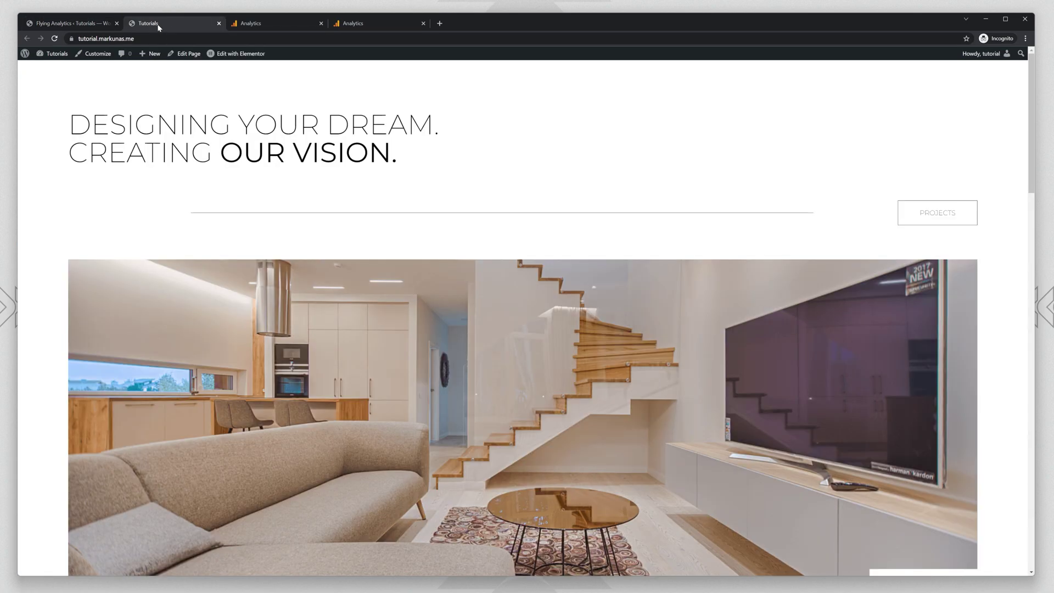
scroll(409, 260, "down", 5)
scroll(409, 260, "up", 5)
left_click(77, 23)
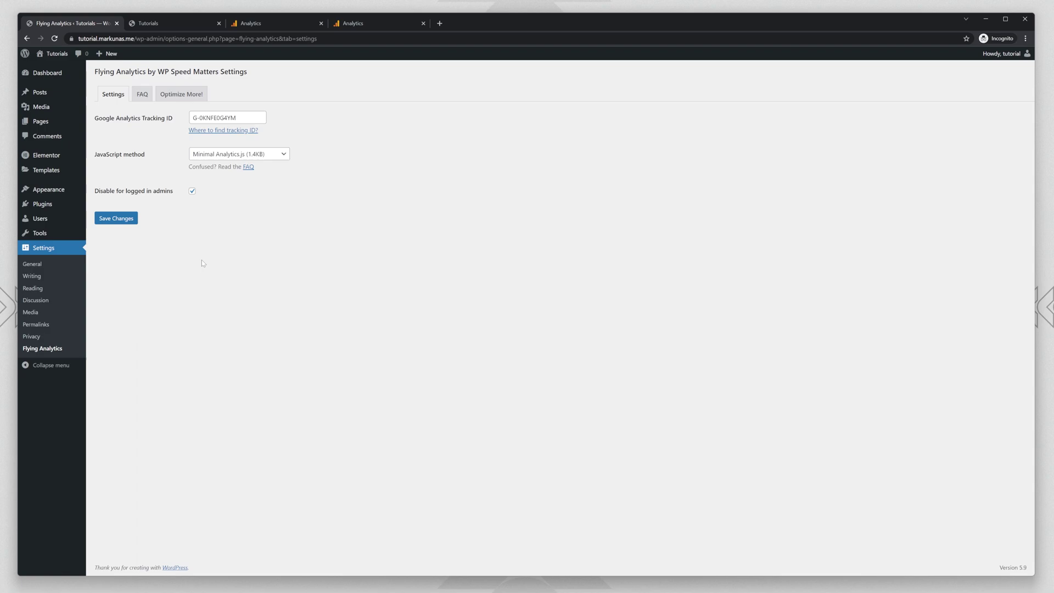
left_click(117, 218)
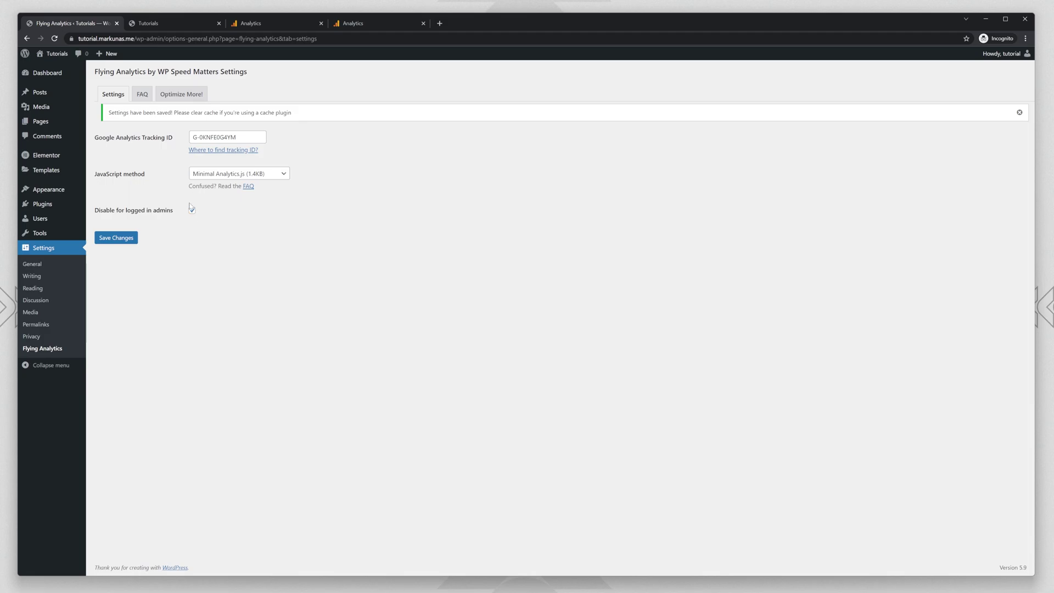
- Uncheck 'Disable for logged in admins' and save the settings again
left_click(182, 23)
left_click(67, 23)
left_click(193, 211)
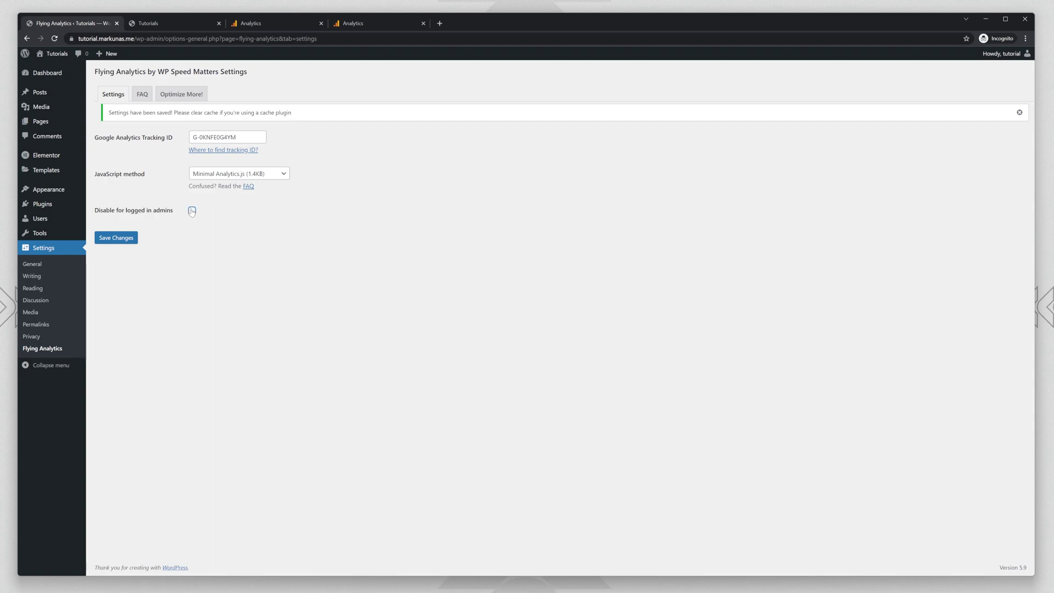
left_click(125, 238)
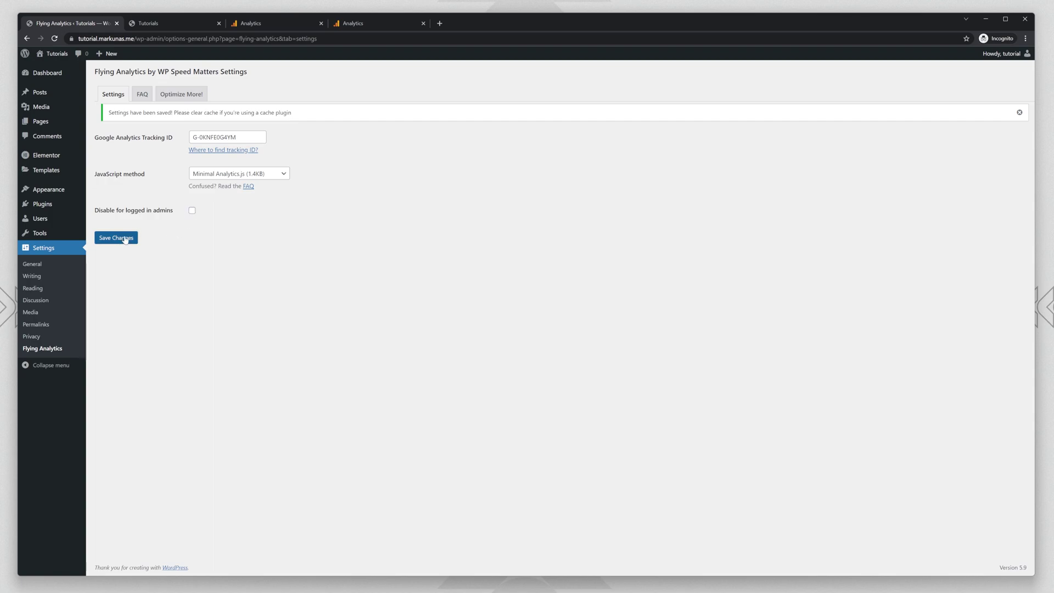
left_click(168, 23)
- Confirm in DevTools Sources that minimal-analytics.js loads from wp-content/plugins/flying-analytics/js
right_click(149, 177)
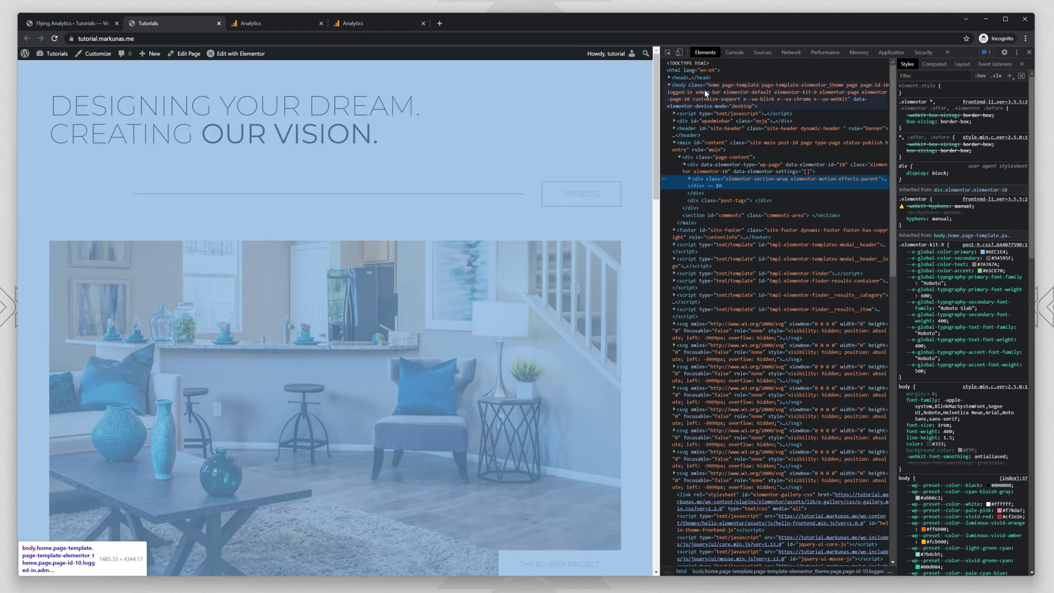
left_click(763, 52)
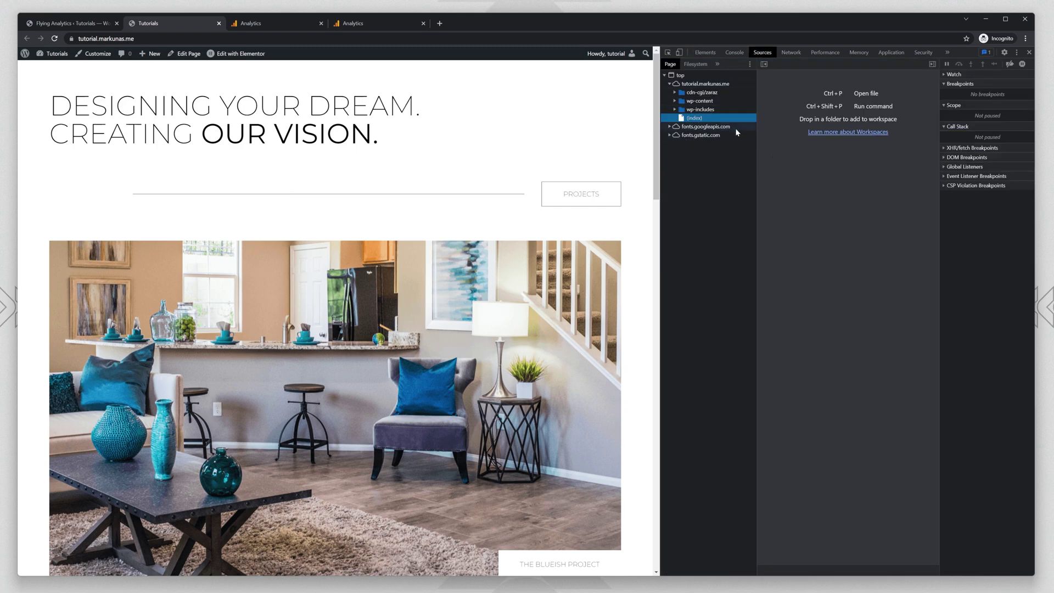
left_click(714, 101)
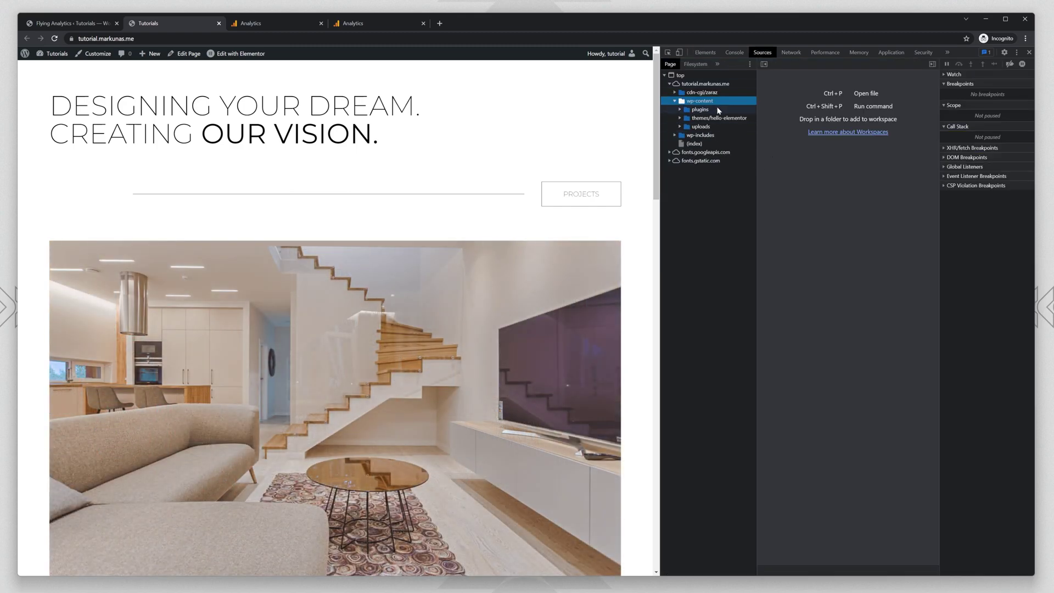
left_click(718, 109)
left_click(725, 136)
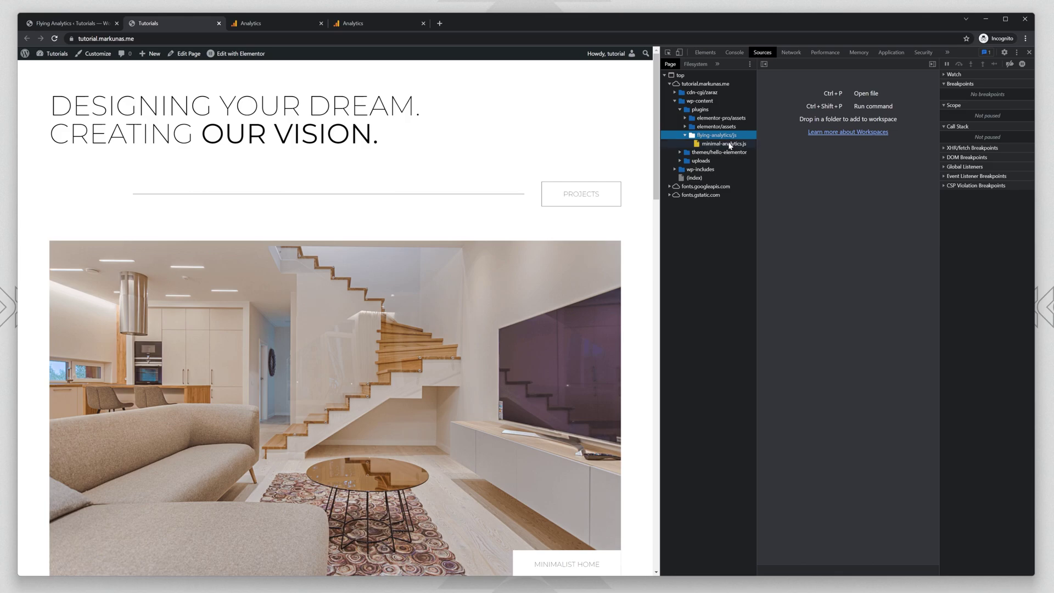
left_click(725, 144)
left_click(785, 118)
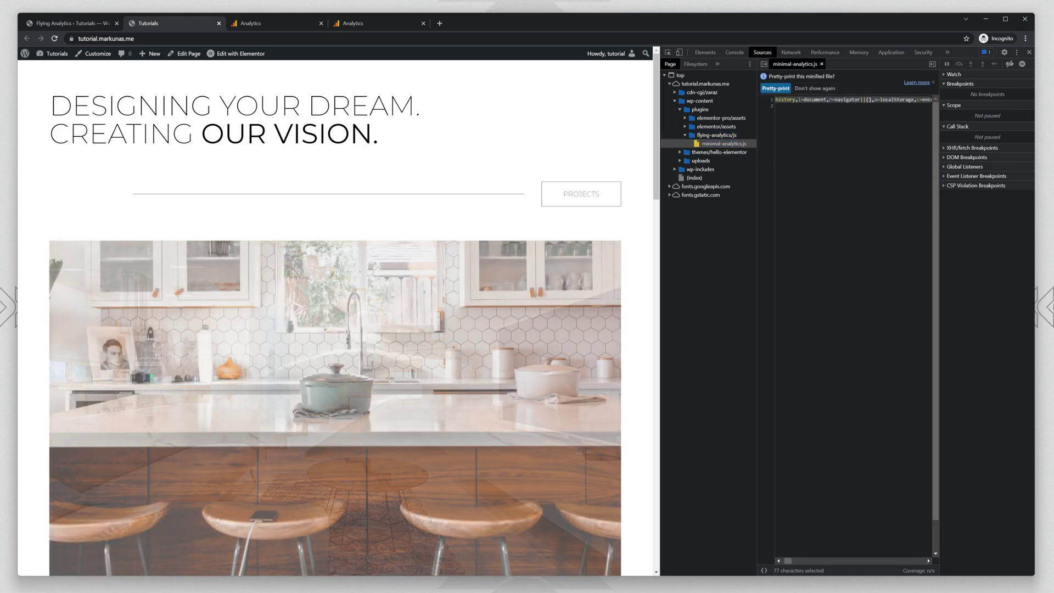
left_click(822, 65)
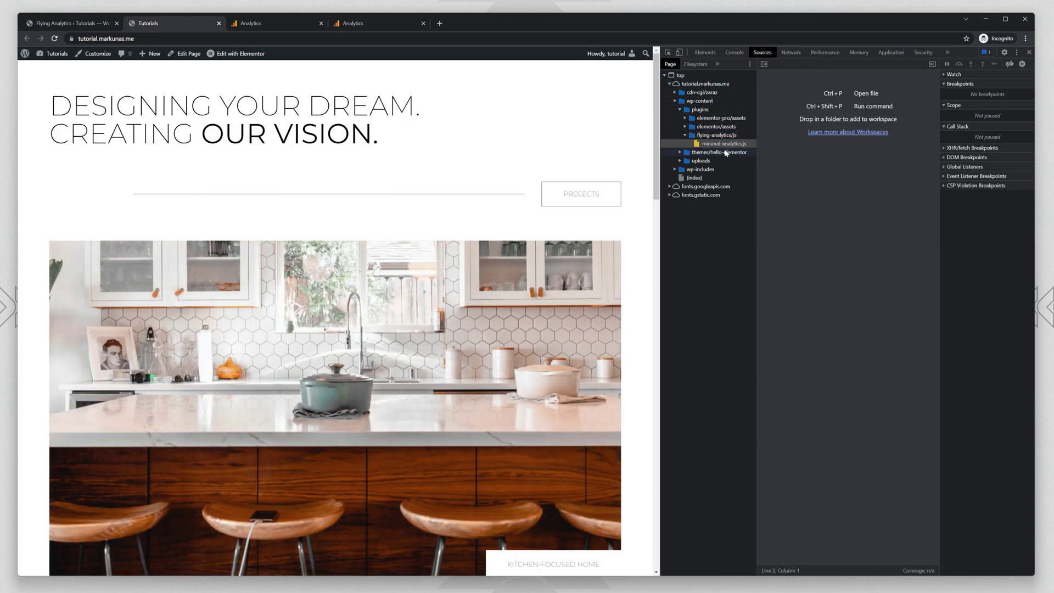
left_click(675, 101)
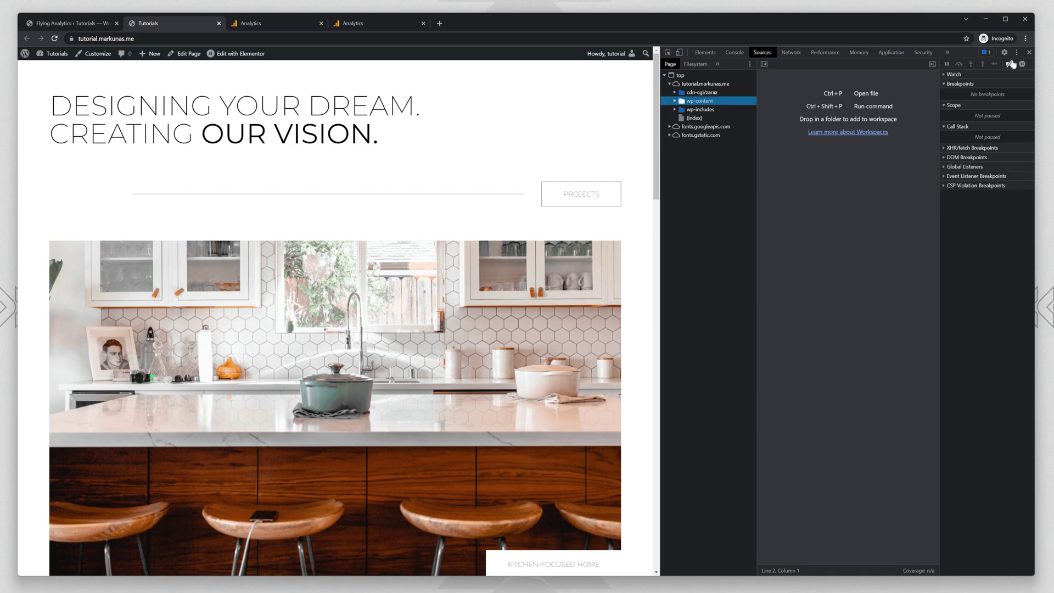
left_click(1029, 52)
- Turn 'Disable for logged in admins' back on and save, keeping Minimal Analytics.js (1.4KB)
left_click(98, 25)
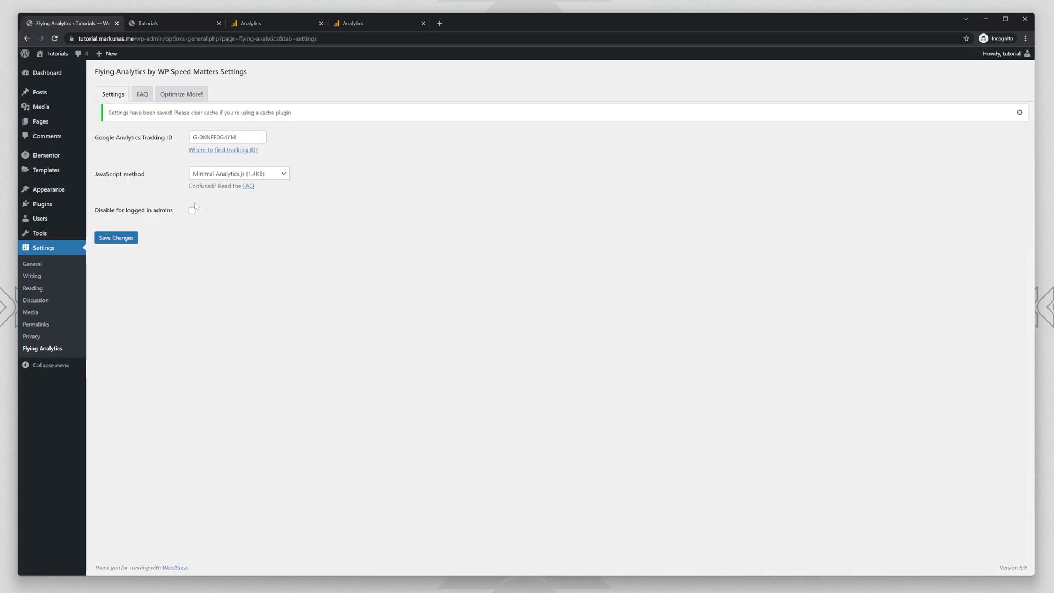
left_click(191, 211)
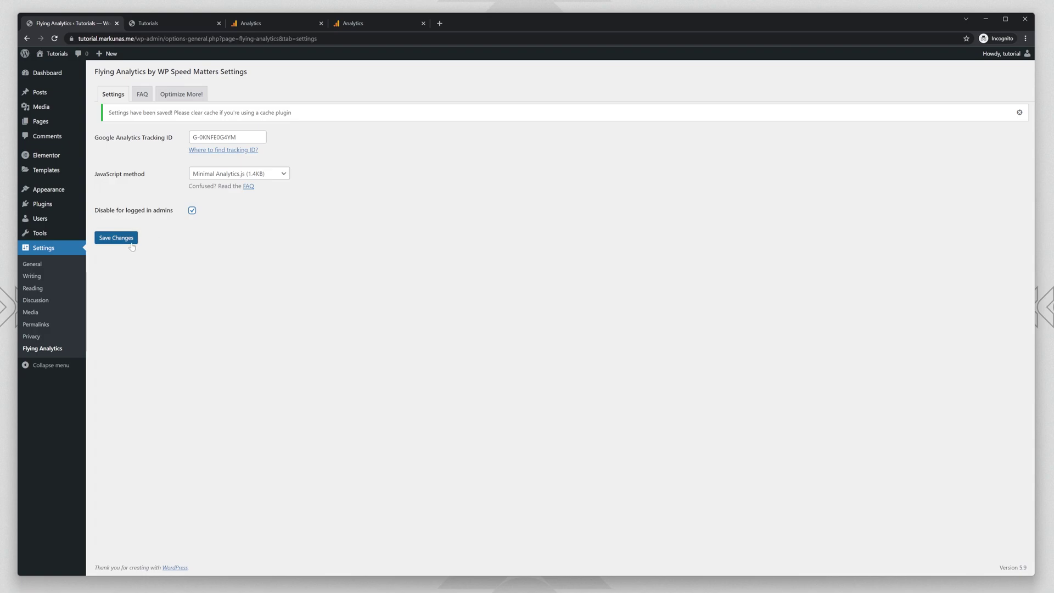
left_click(130, 243)
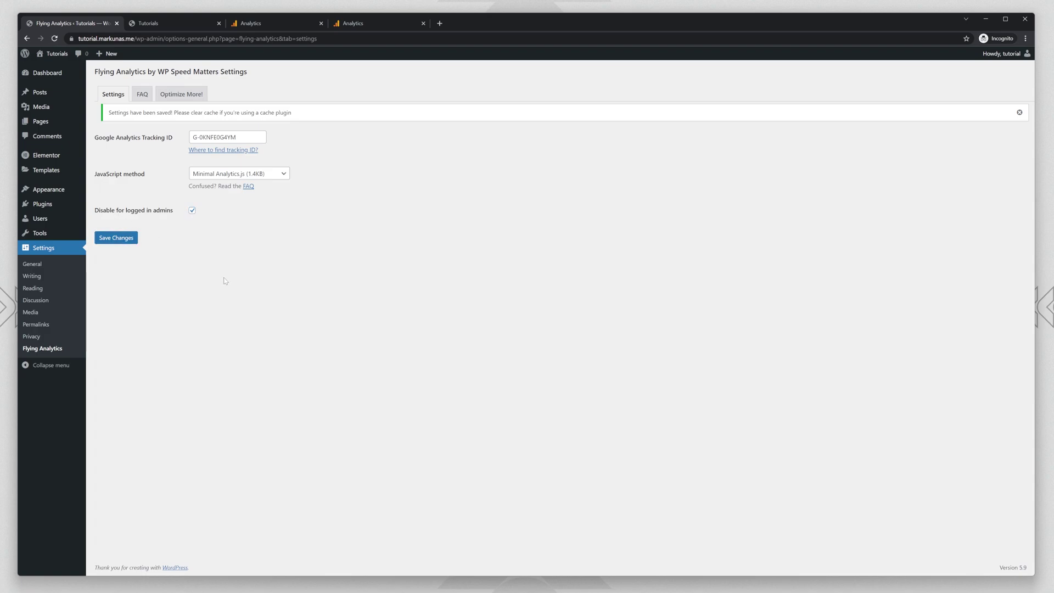